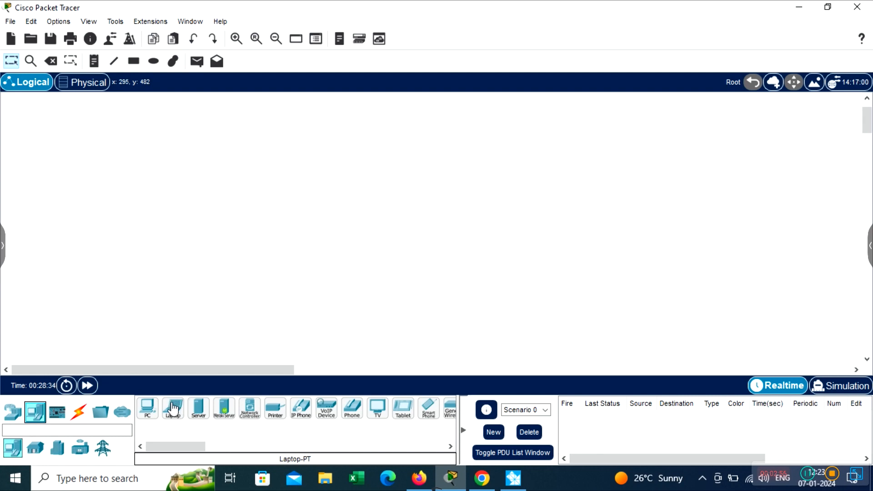
- Place two PCs in the empty logical workspace and move the second one beside the first, roughly level with it
left_click(149, 411)
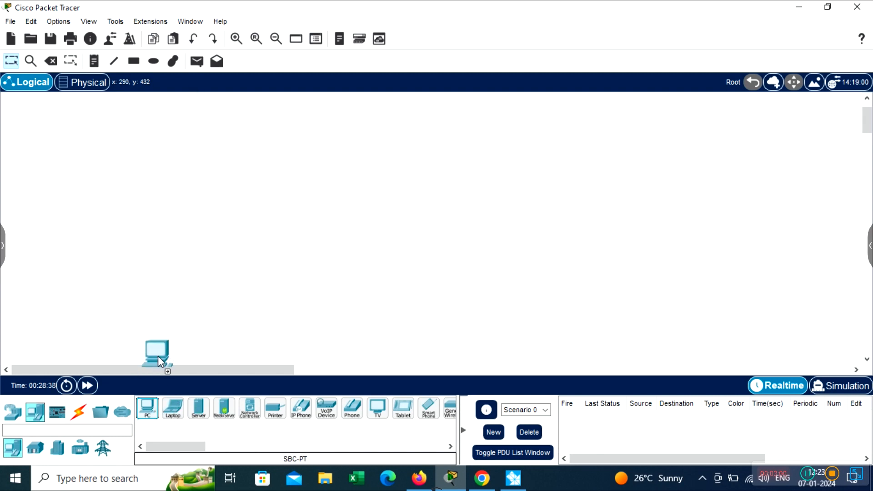
left_click(204, 193)
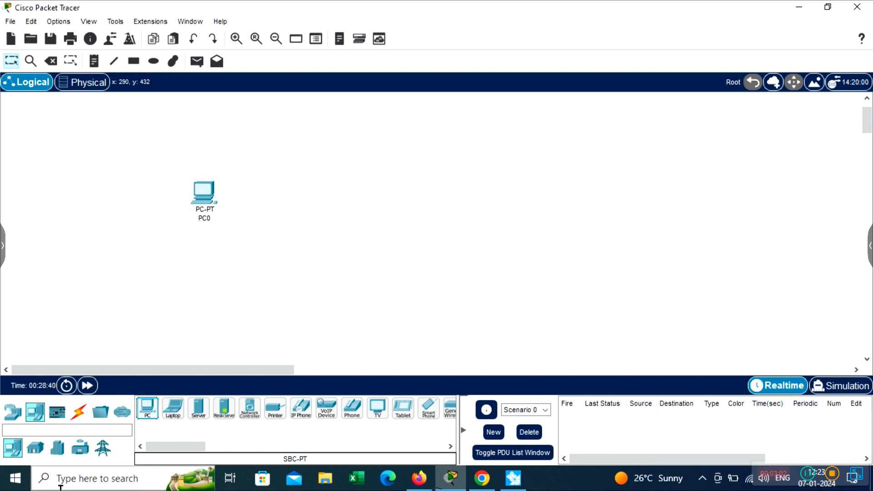
left_click(144, 408)
left_click(259, 276)
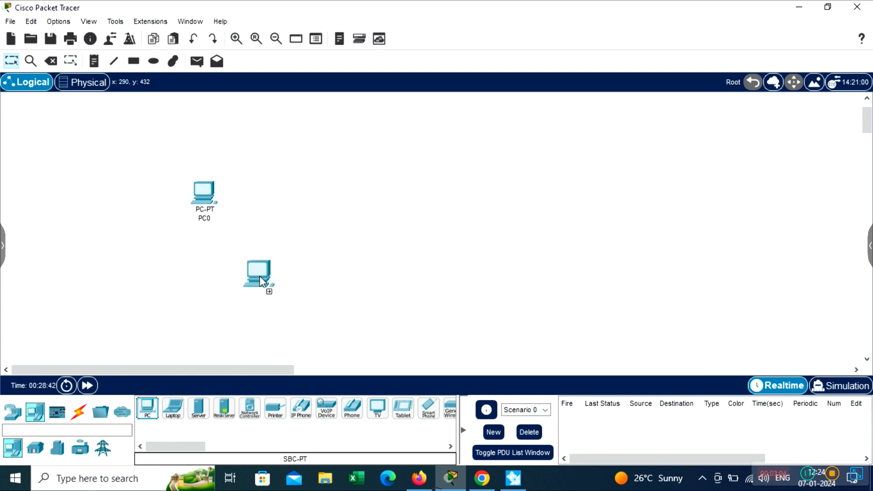
left_click_drag(416, 341, 369, 336)
left_click_drag(433, 111, 409, 179)
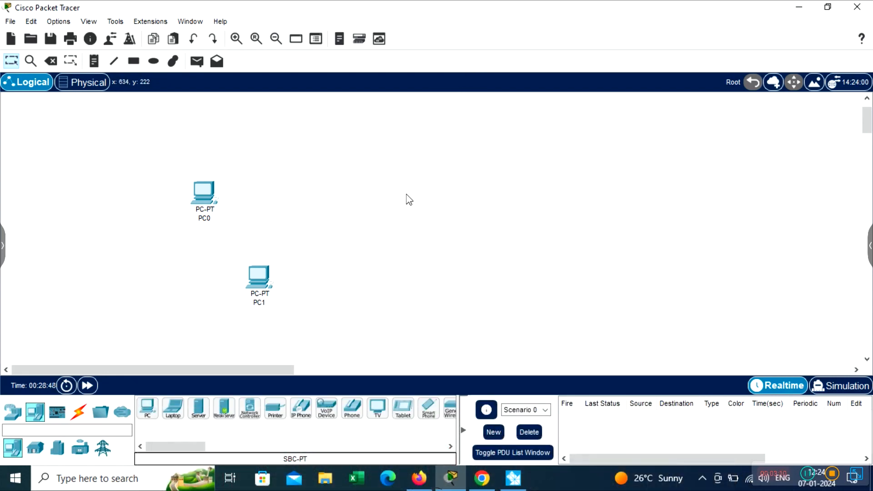
left_click_drag(264, 287, 365, 193)
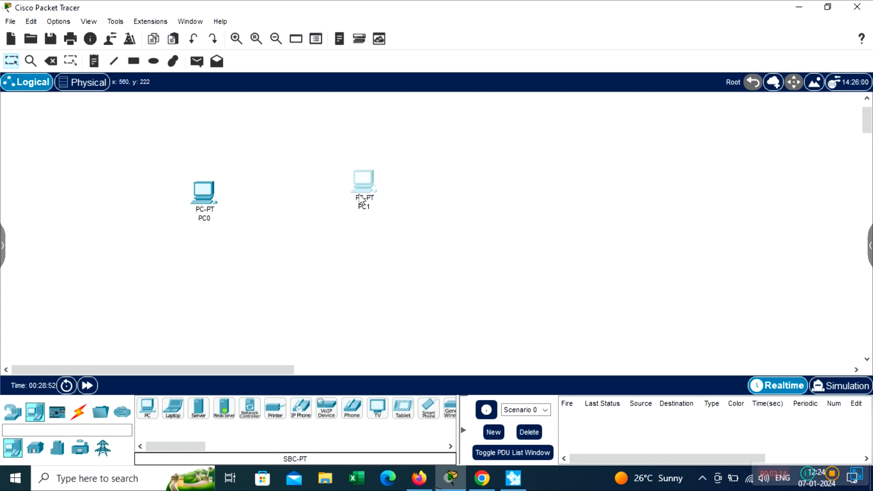
mouse_move(364, 192)
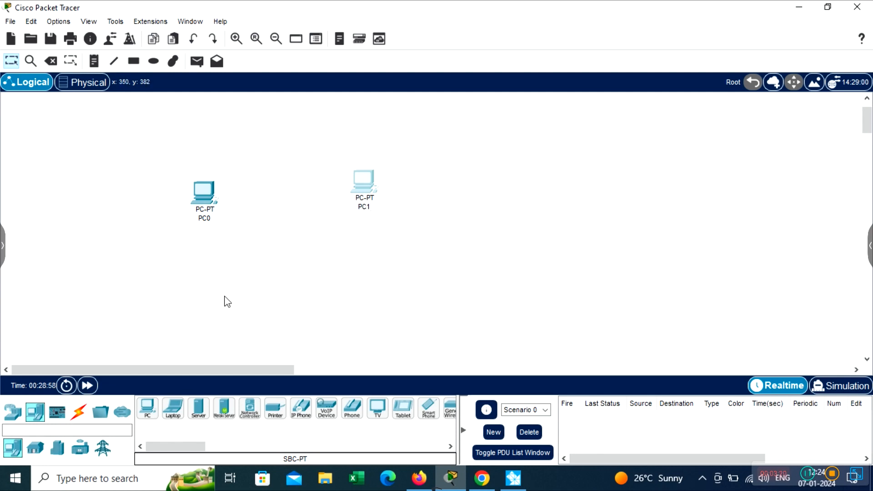
- Connect PC0 to PC1 using the automatically chosen connection type and shift PC1 level with PC0
left_click(80, 417)
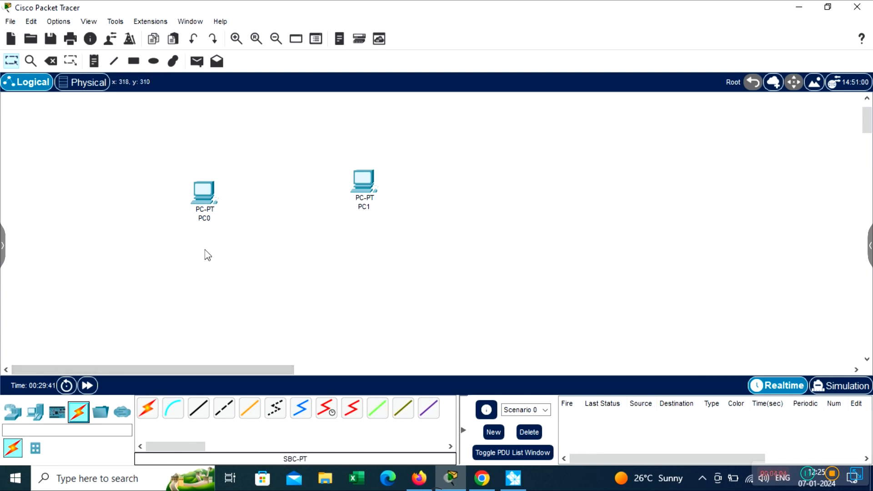
left_click(141, 412)
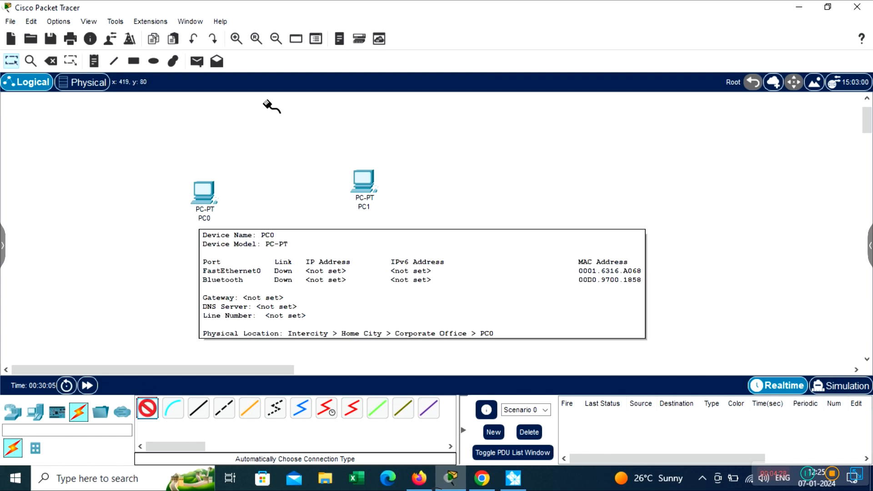
left_click(217, 189)
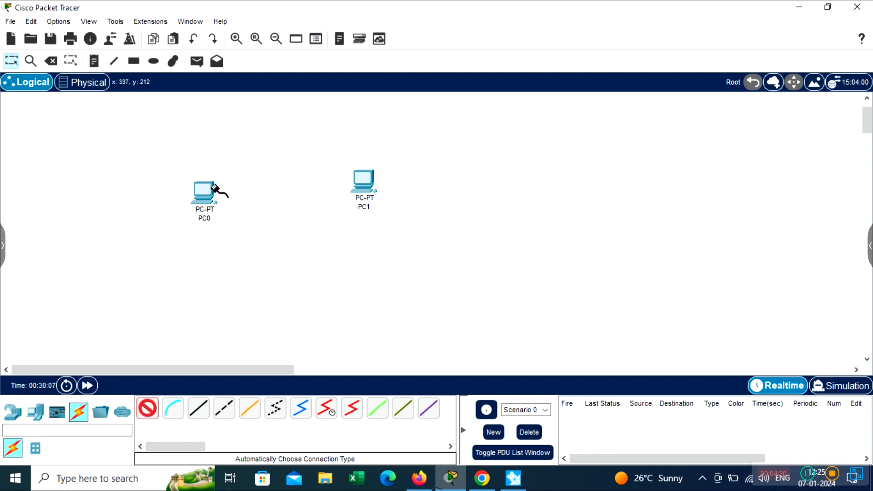
left_click(369, 184)
left_click_drag(372, 205, 373, 207)
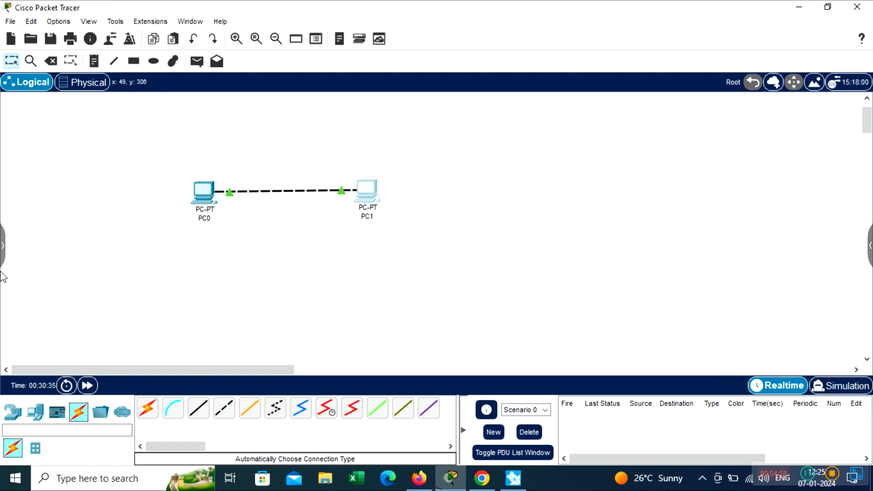
- Give PC0 the static IPv4 address 10.10.10.10 with subnet mask 255.0.0.0 and close its window
left_click(206, 201)
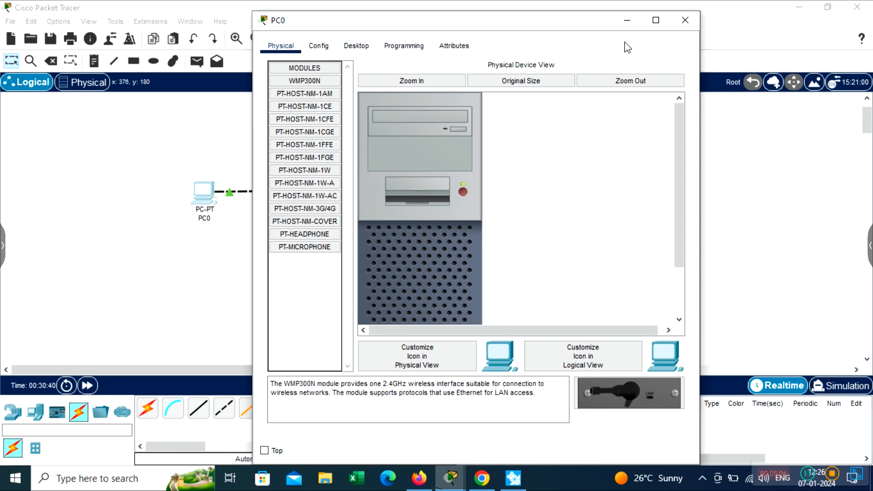
left_click(365, 50)
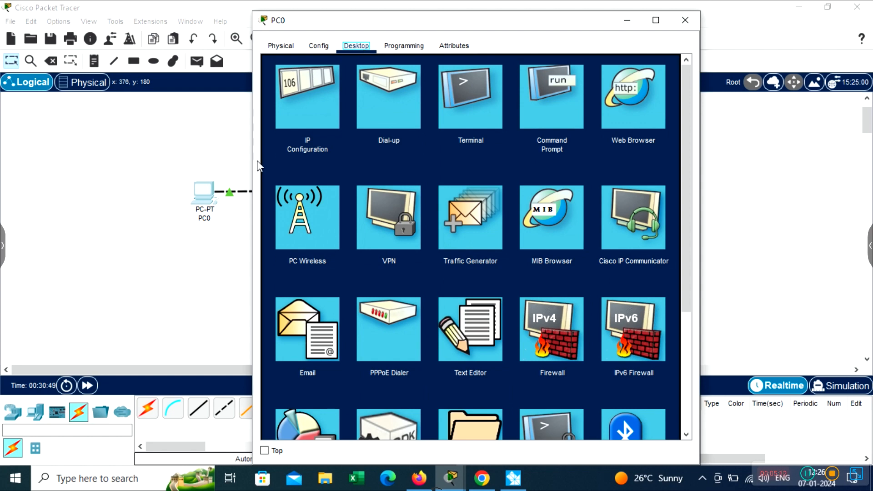
left_click(298, 106)
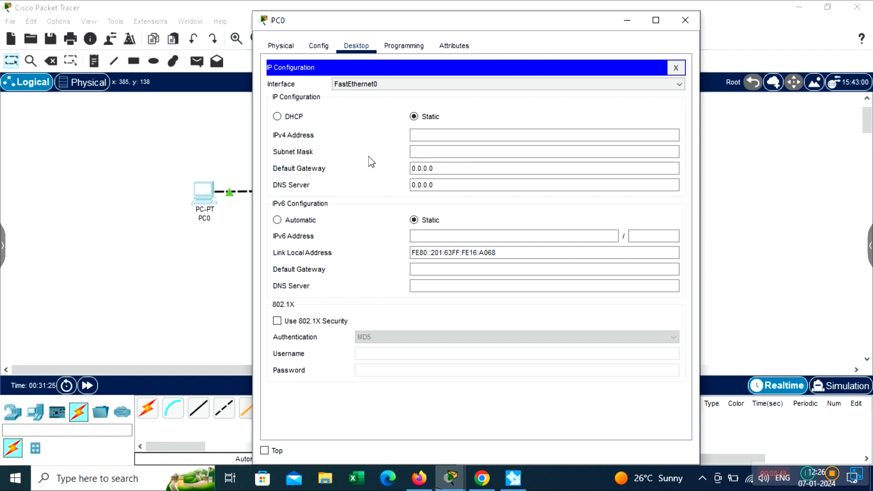
left_click(426, 135)
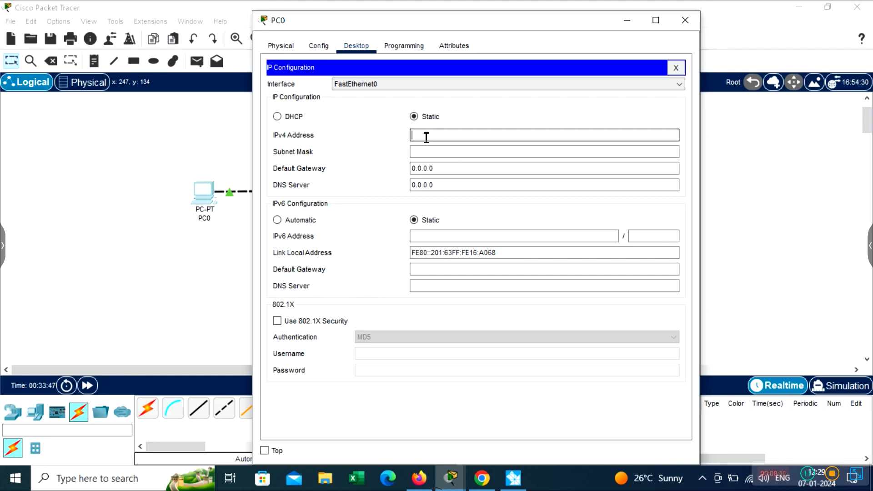
type("10.10.10.10")
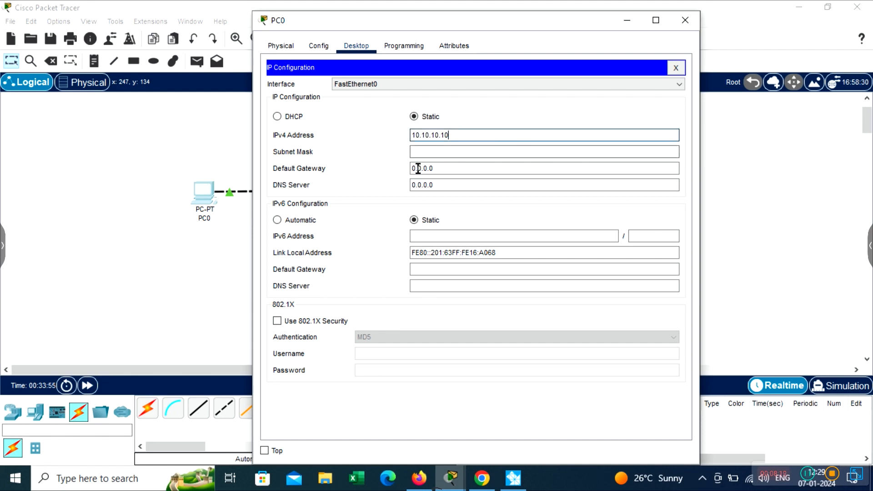
left_click(482, 153)
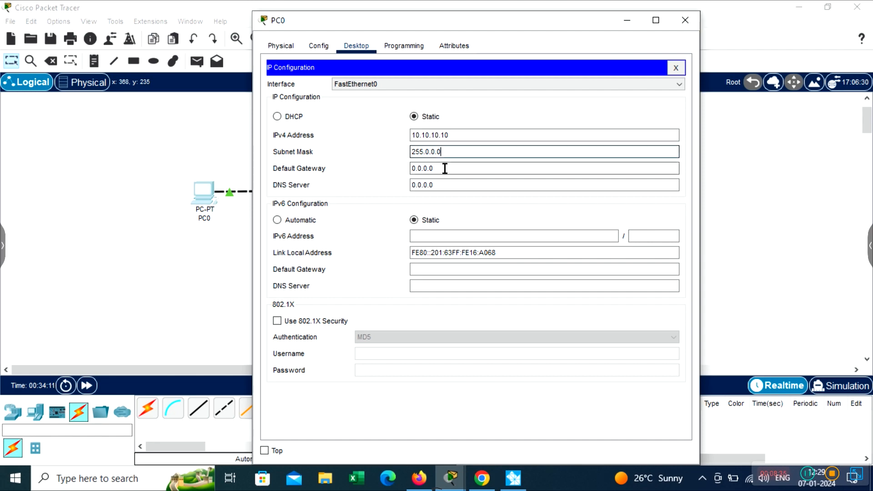
left_click(680, 26)
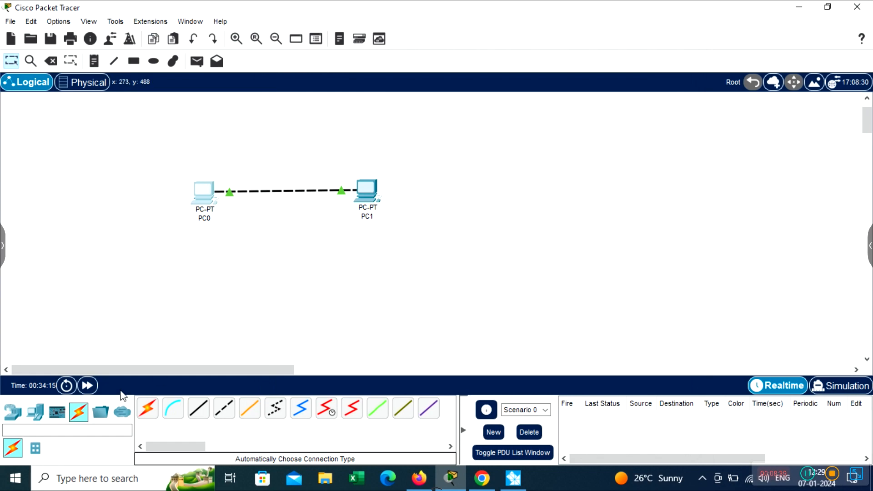
- Give PC1 the static IPv4 address 10.10.10.11 with subnet mask 255.0.0.0 and close its window
left_click(361, 192)
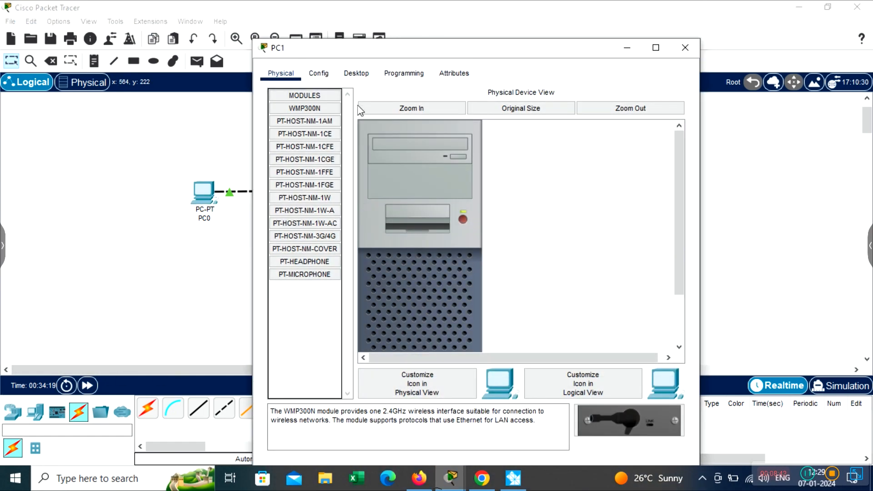
left_click(356, 74)
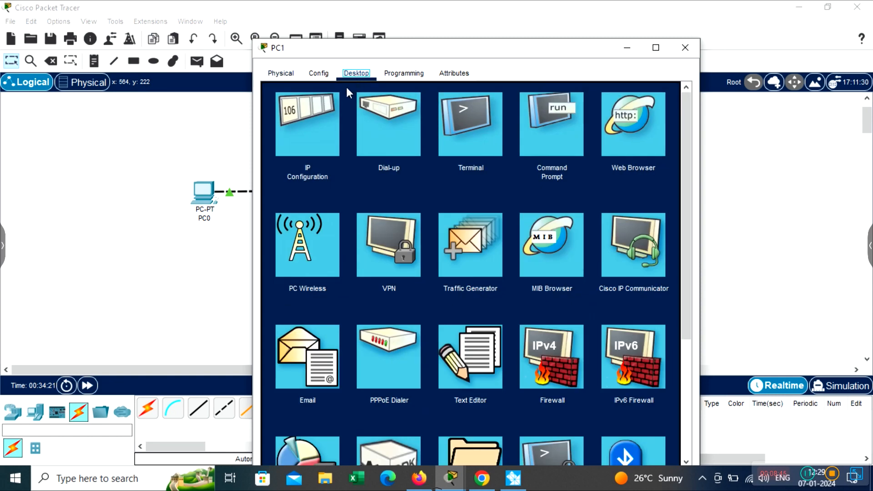
left_click(324, 127)
left_click(419, 161)
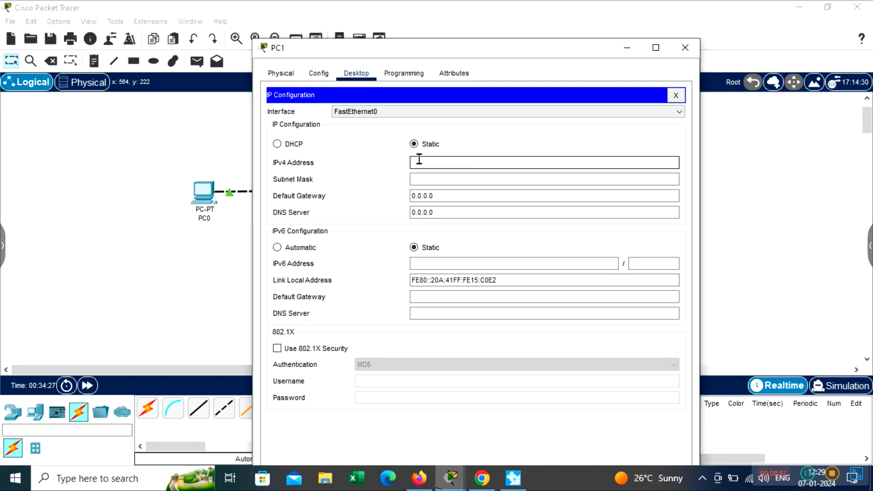
type("10.10.10.11")
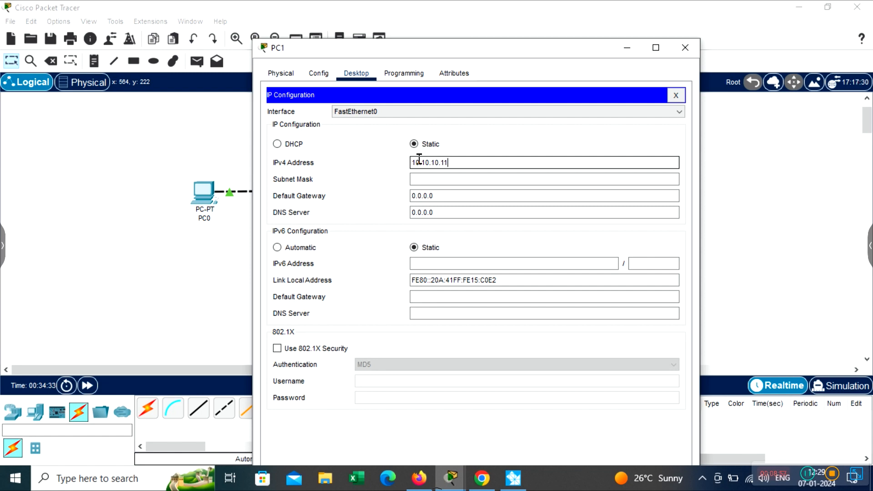
left_click(428, 181)
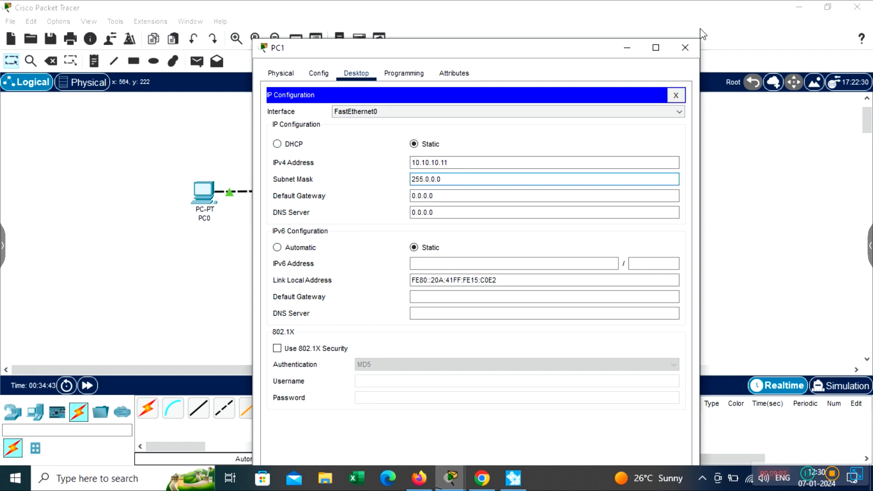
left_click(685, 47)
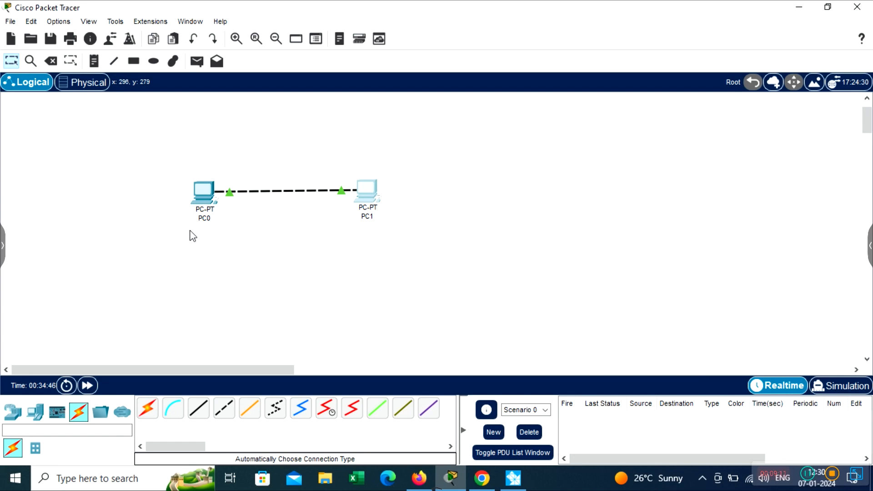
- Review the IPv4 address and subnet mask in the IP configuration of PC0 and of PC1
left_click(200, 205)
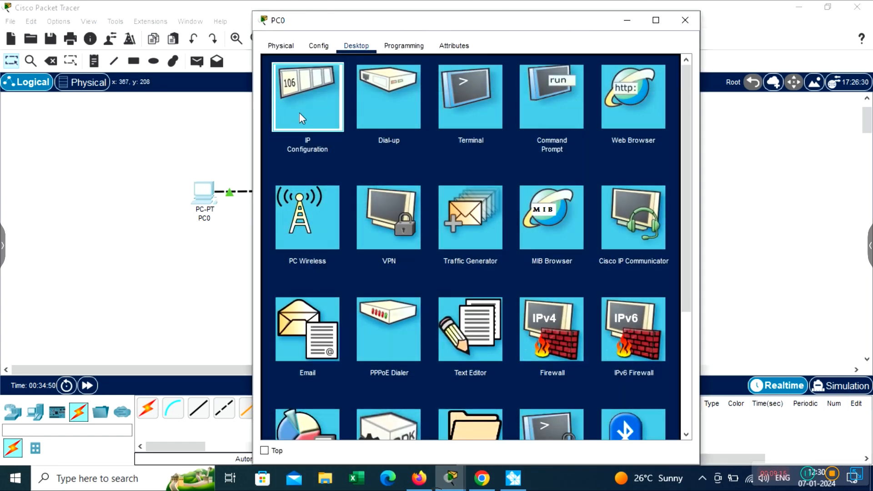
left_click(299, 113)
left_click(432, 135)
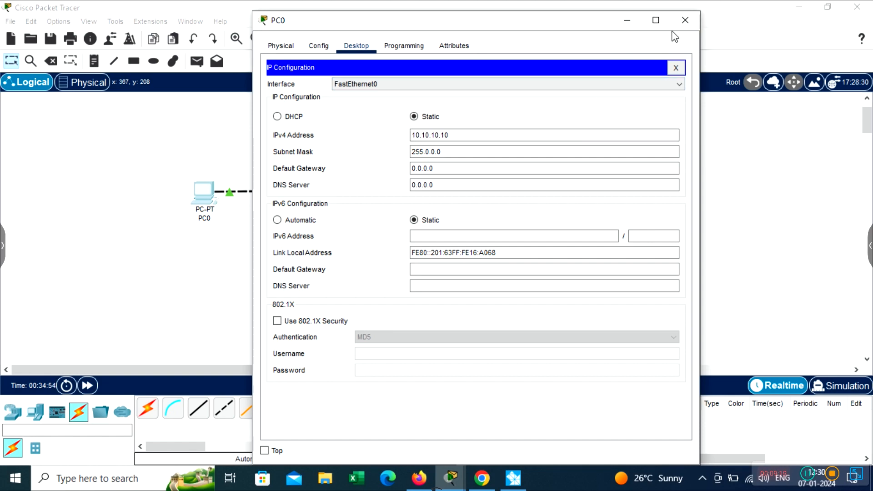
left_click(685, 20)
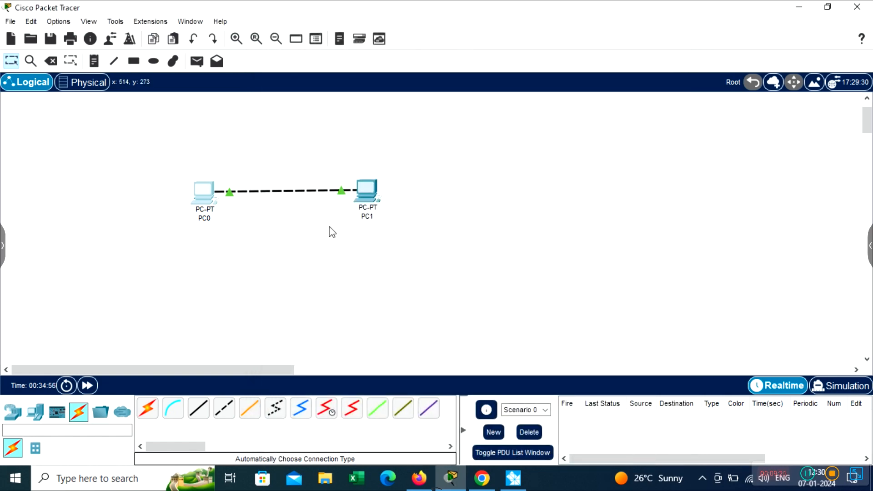
left_click(377, 190)
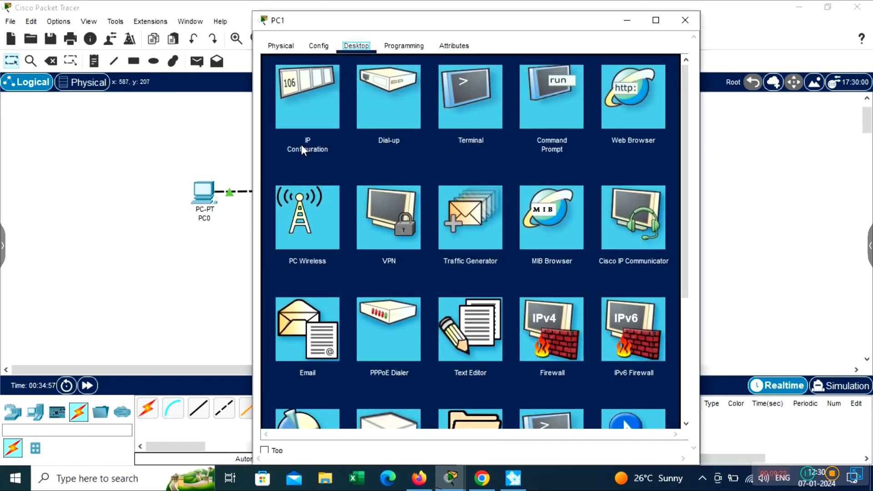
left_click(310, 125)
left_click(459, 135)
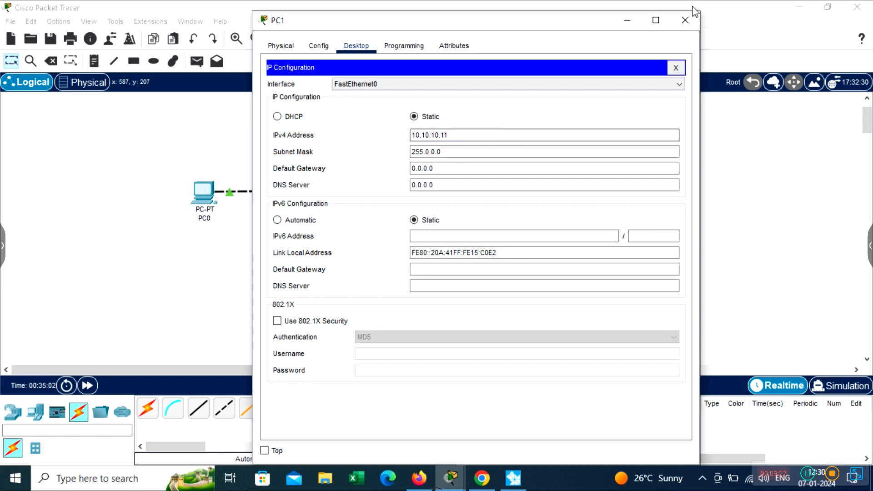
left_click(678, 17)
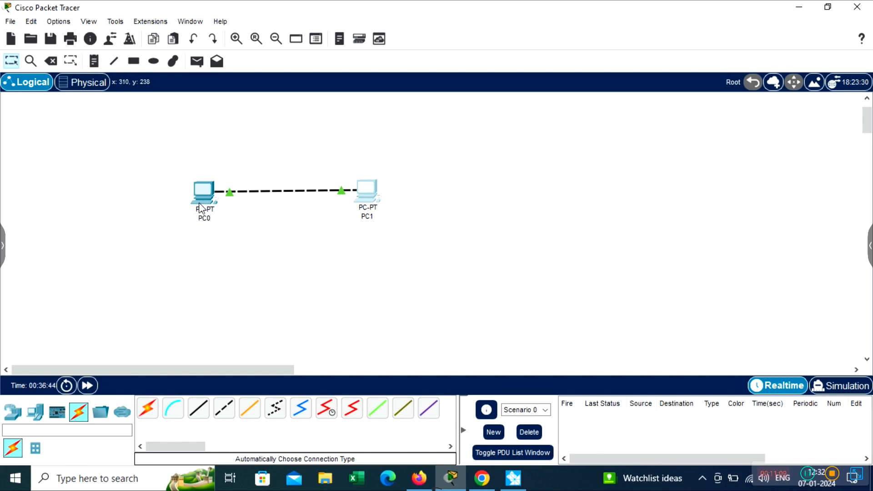
- Test the connection to PC1 by running ping 10.10.10.11 in PC0's Command Prompt
mouse_move(200, 199)
left_click(204, 189)
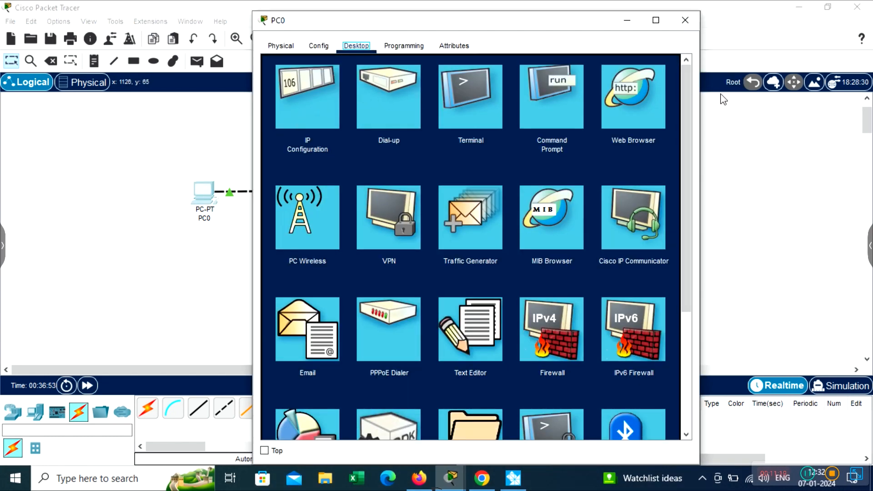
left_click(540, 119)
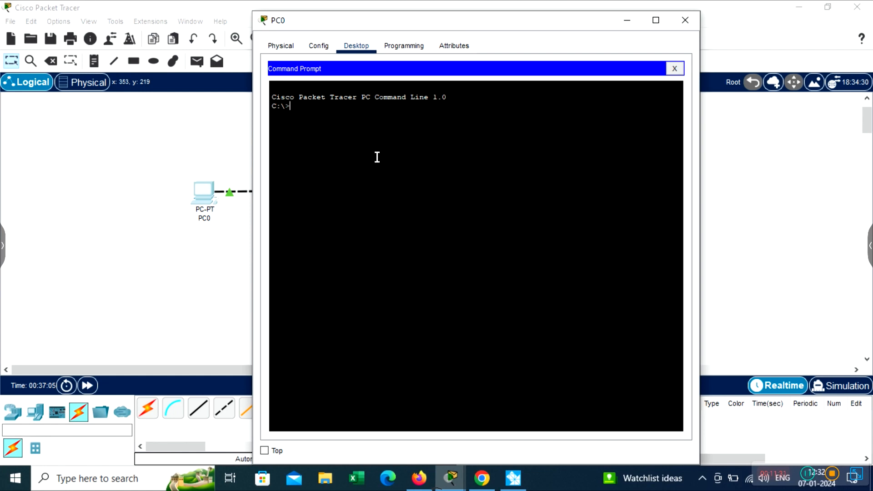
type("ping 1")
type("0")
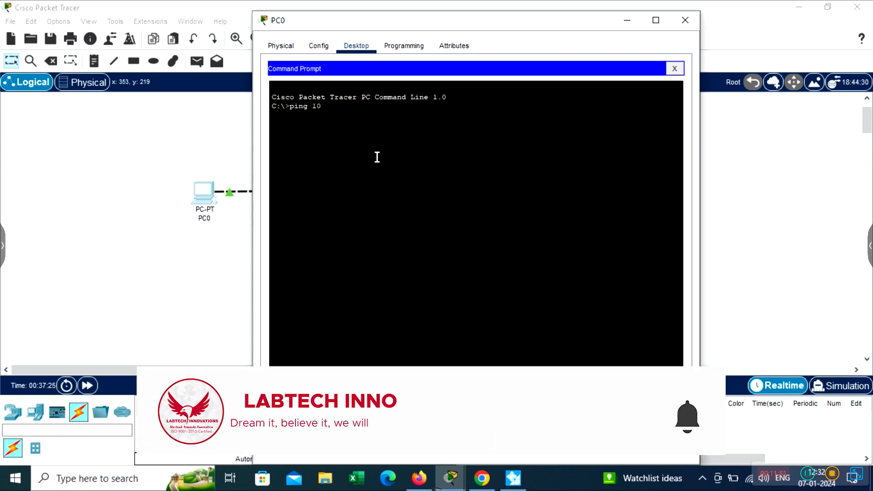
type(".10.")
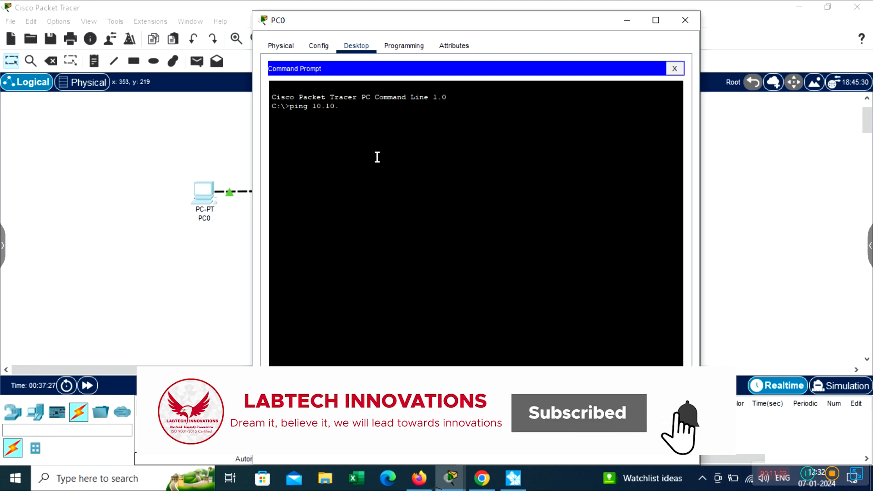
type("10.11")
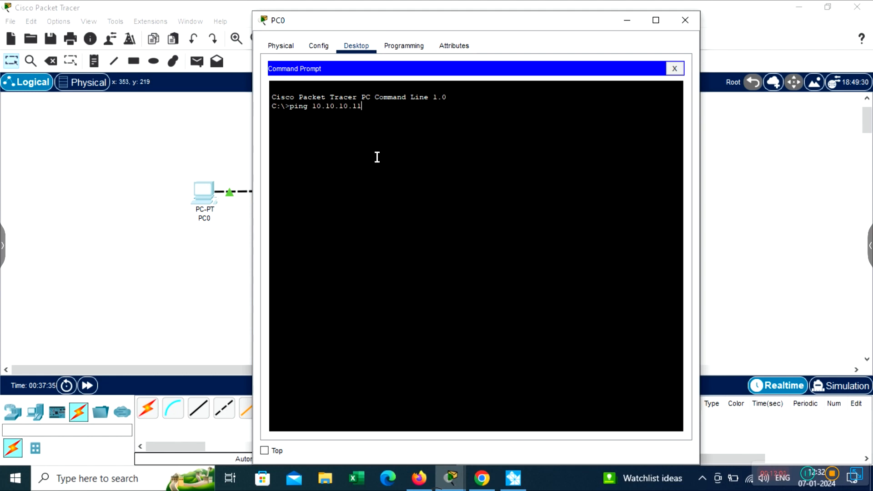
key("Return")
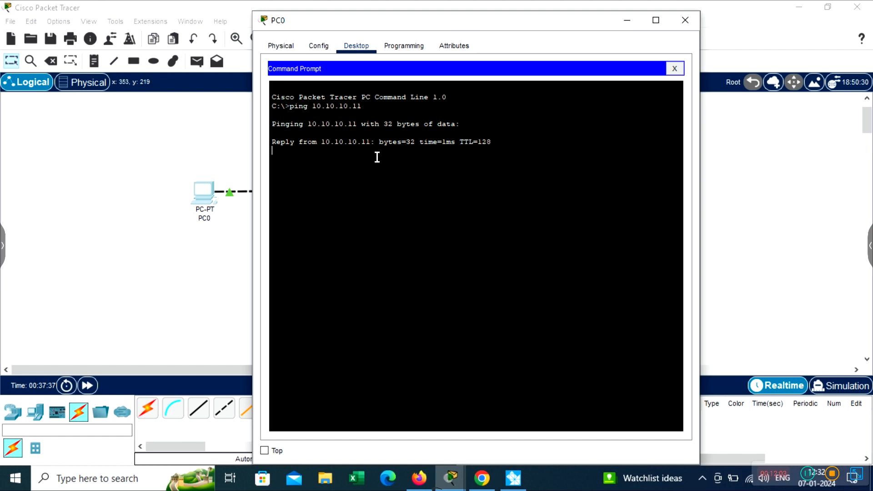